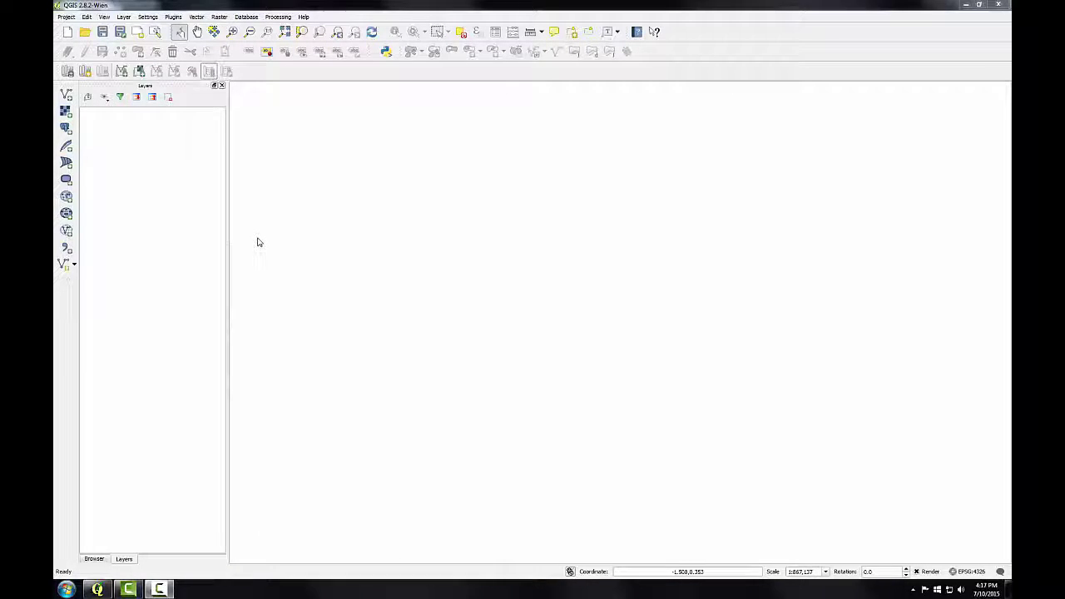
# Open the GRASS mapset user1 in location Lab3Data, using the Lab 3 Data folder inside Lab 3 as the GIS database.
pyautogui.click(85, 71)
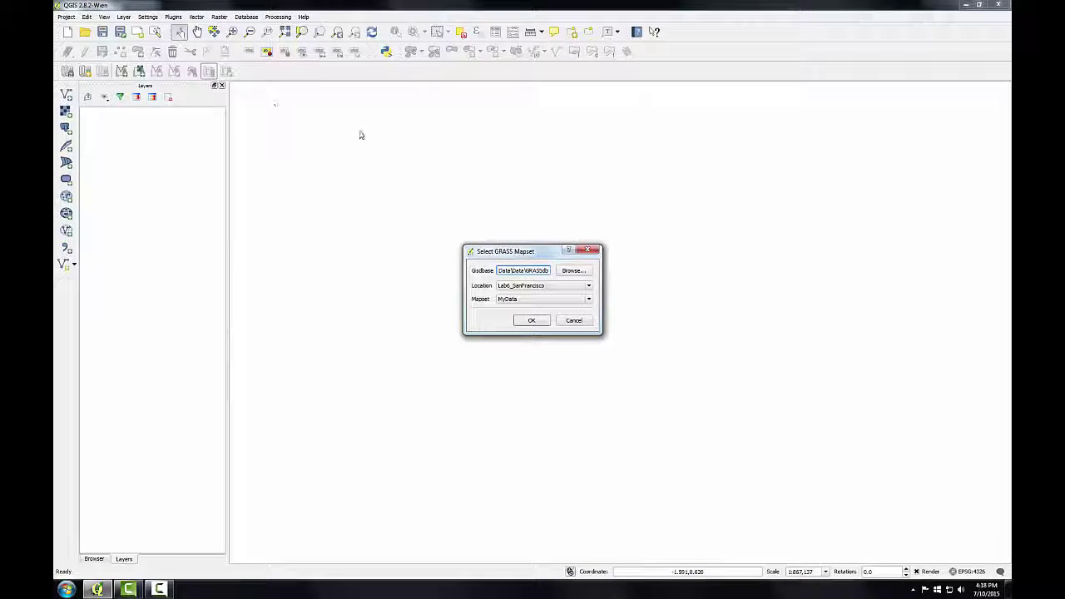
pyautogui.click(573, 271)
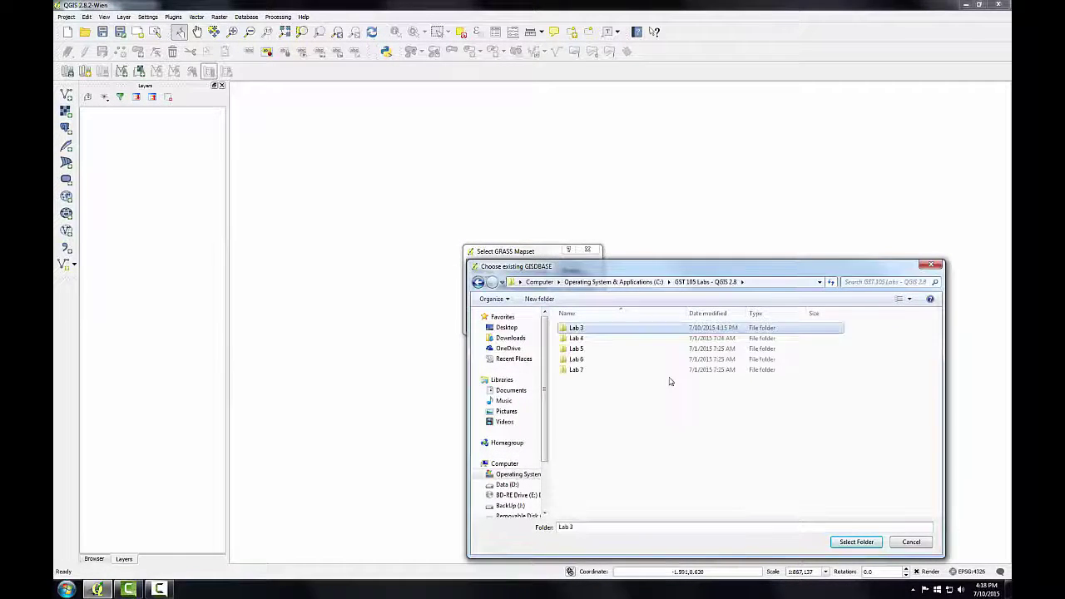
pyautogui.doubleClick(586, 328)
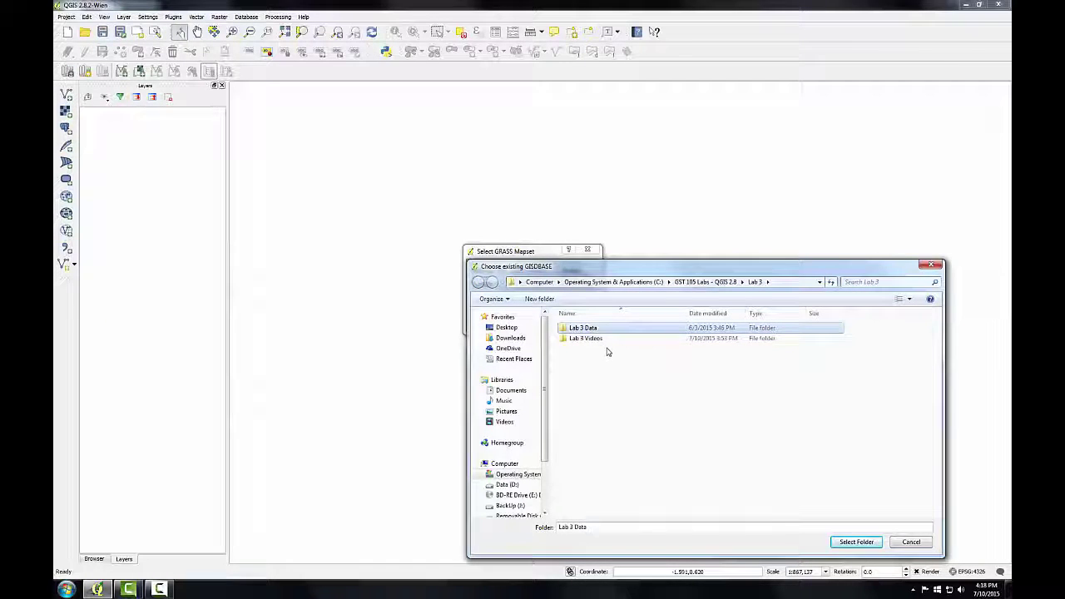
pyautogui.click(841, 542)
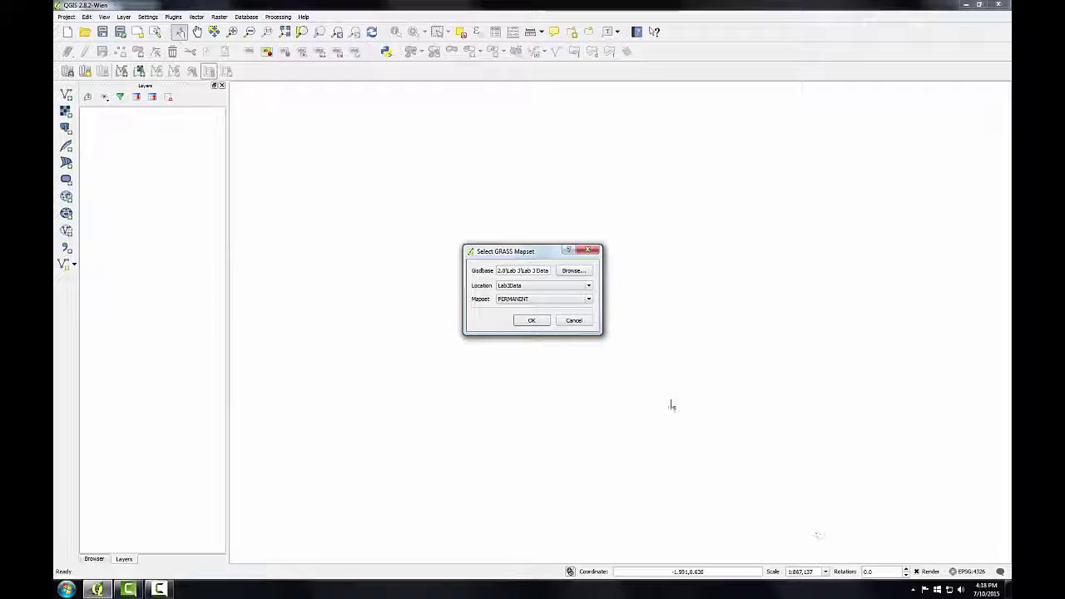
pyautogui.click(531, 301)
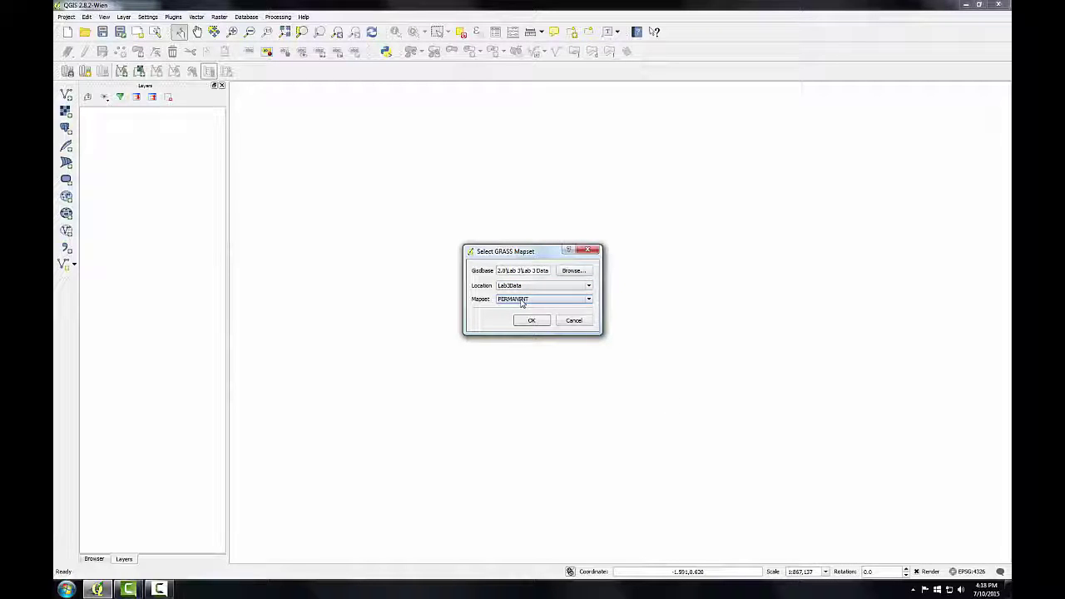
pyautogui.click(522, 301)
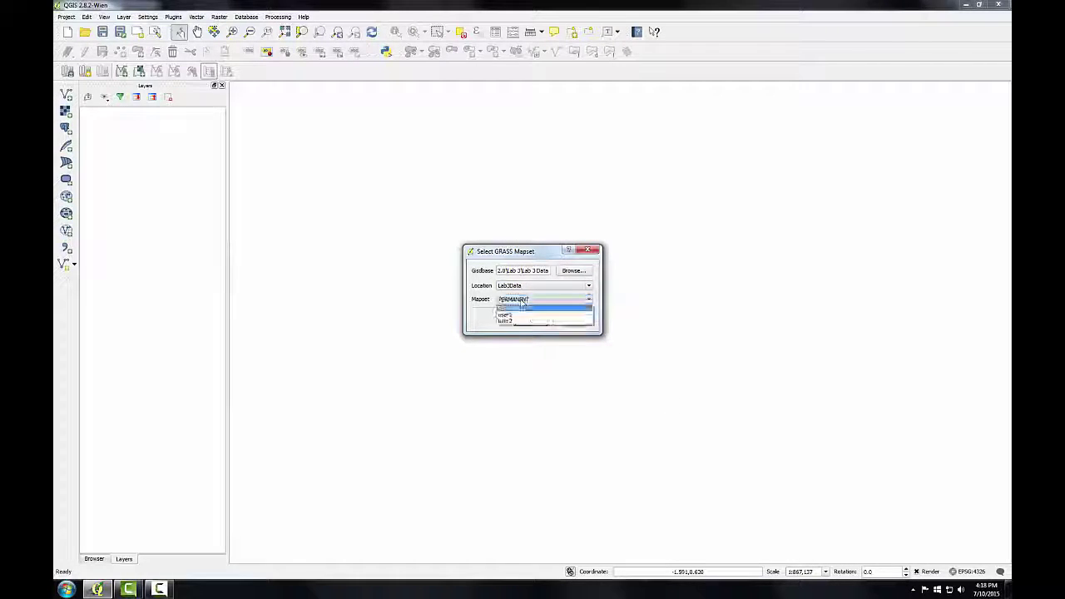
pyautogui.click(516, 314)
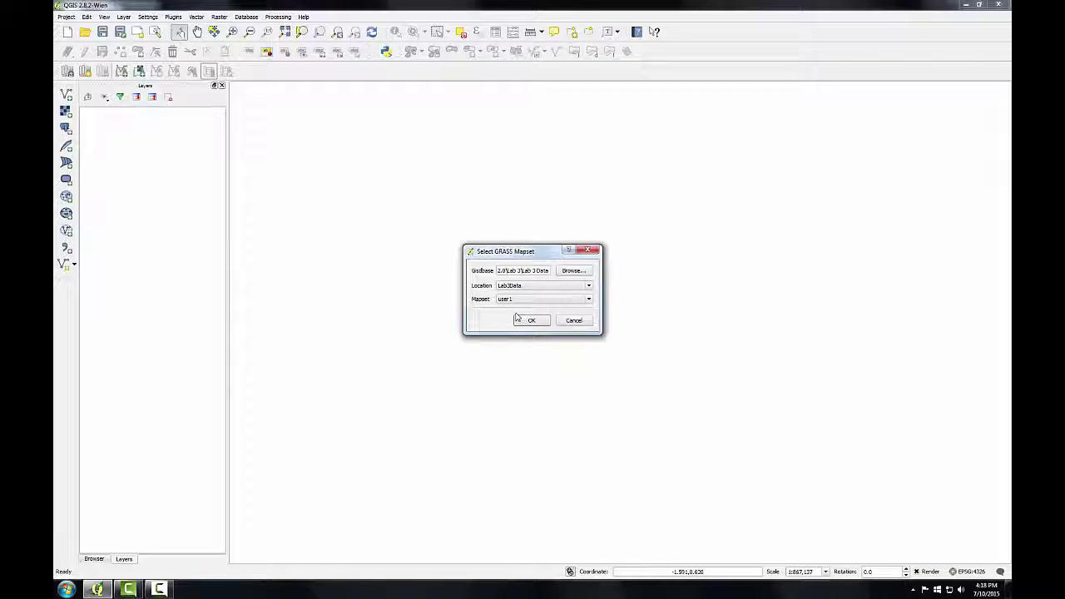
pyautogui.click(532, 322)
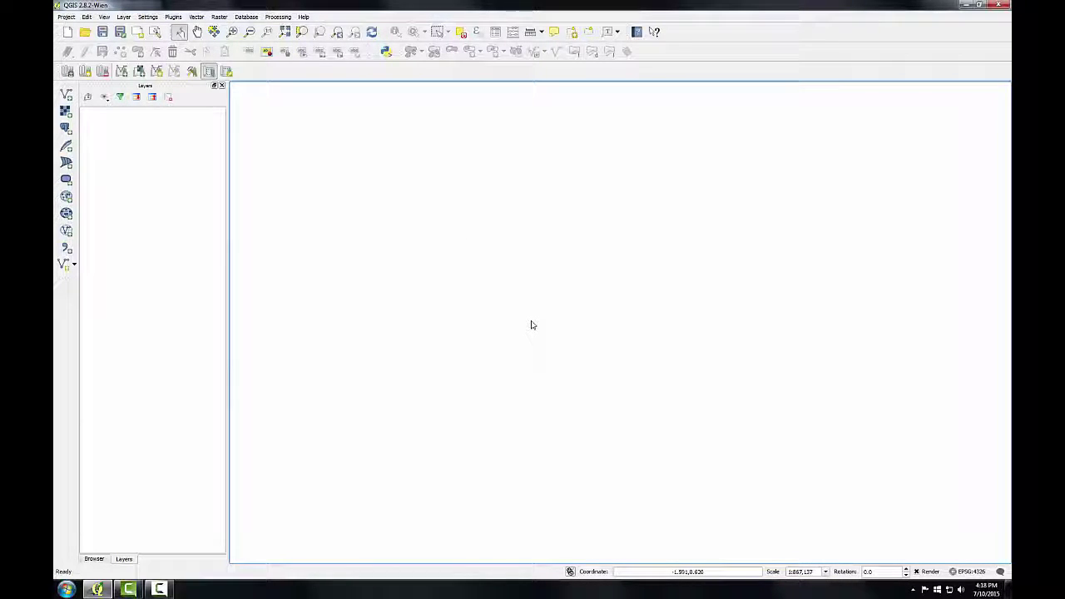
# Add the GRASS raster layers tm_sacsub1 and tm_sacsub2 from the user1 mapset to the map.
pyautogui.click(140, 72)
pyautogui.click(590, 306)
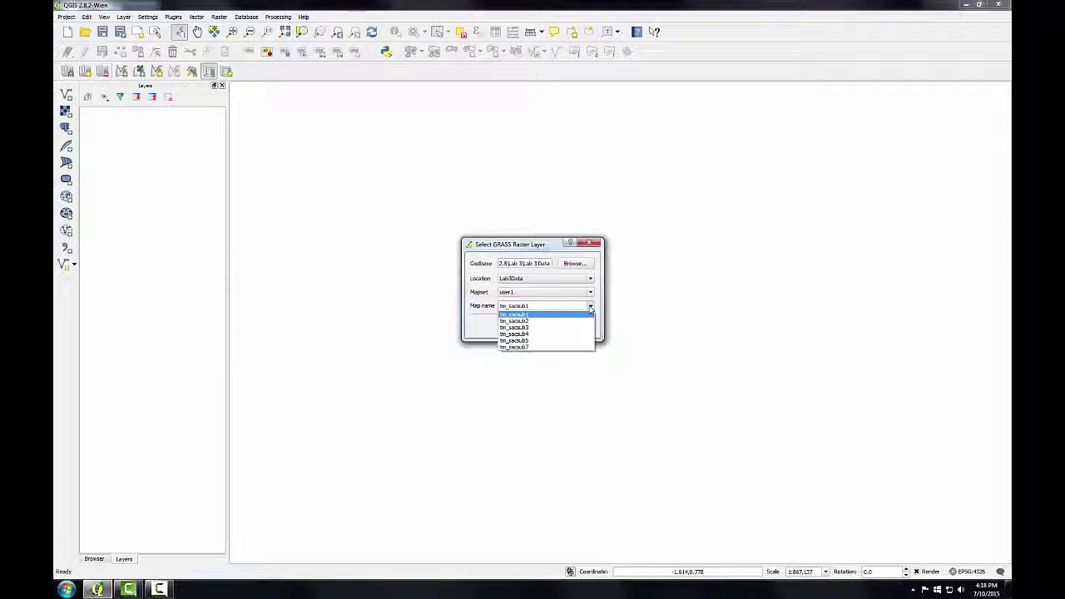
pyautogui.click(544, 315)
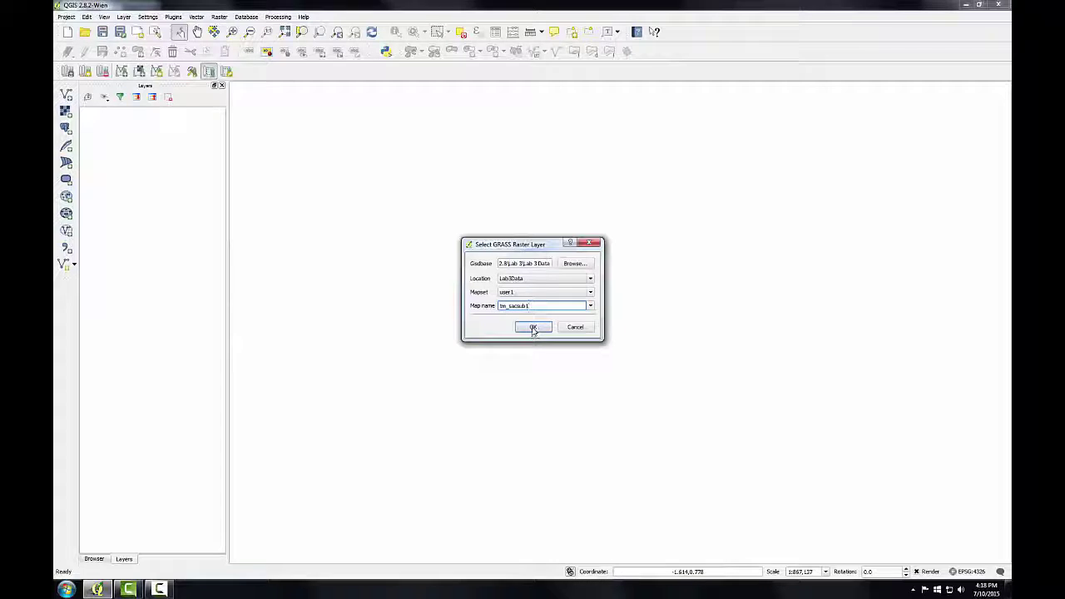
pyautogui.click(535, 326)
pyautogui.click(140, 72)
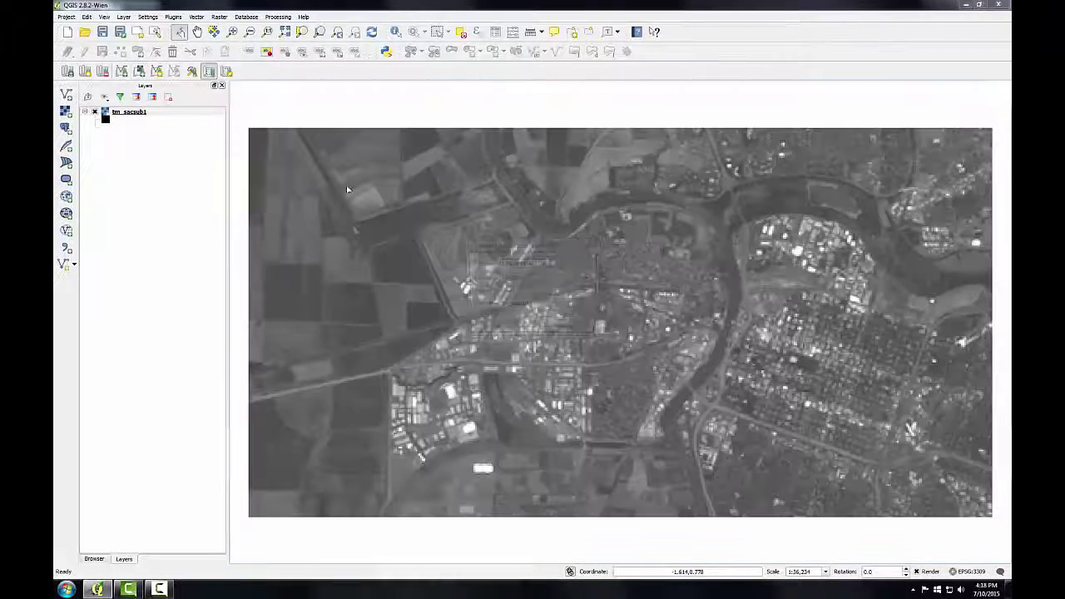
pyautogui.click(590, 306)
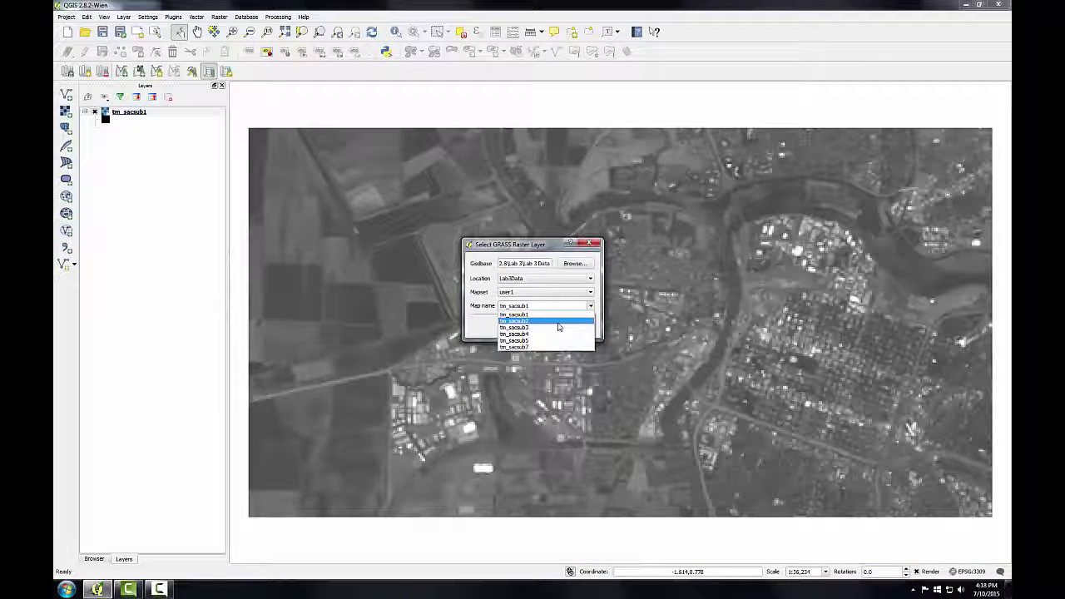
pyautogui.click(537, 321)
pyautogui.click(533, 326)
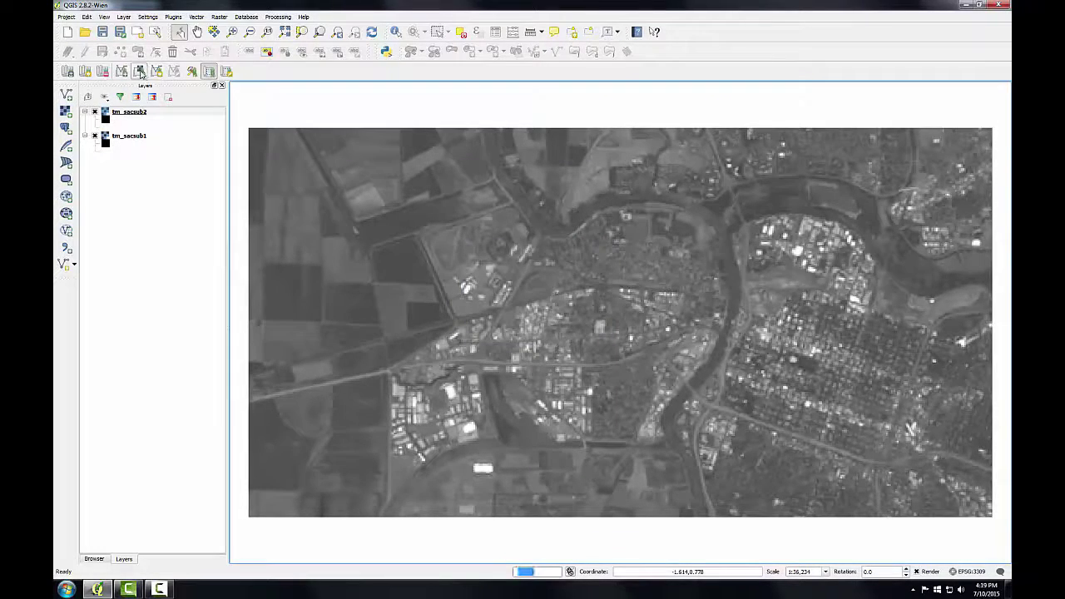
# Add the GRASS raster layers tm_sacsub3 and tm_sacsub4 from the user1 mapset to the map.
pyautogui.click(140, 72)
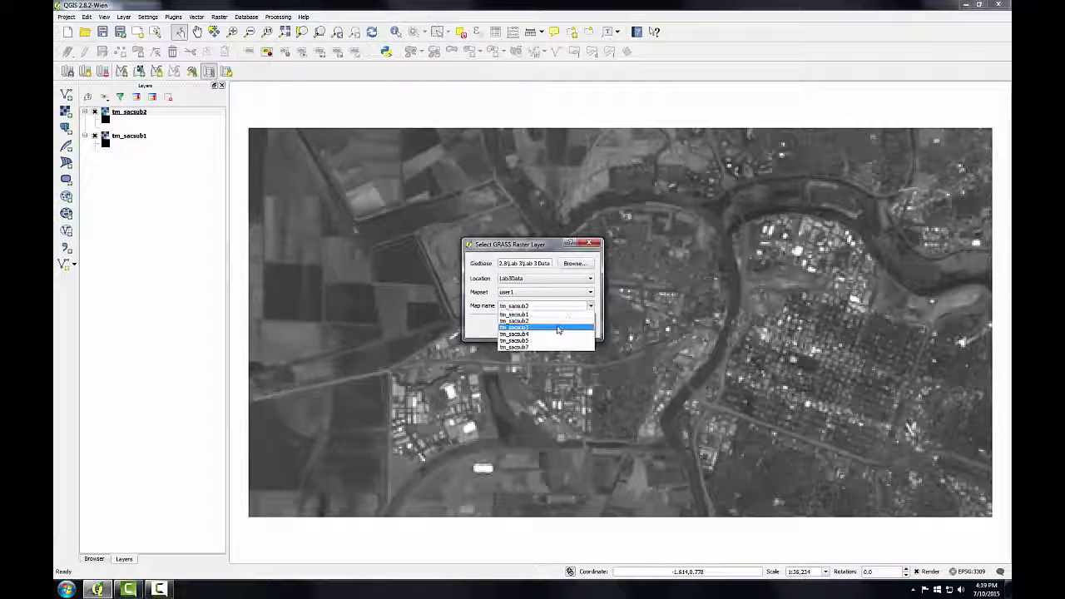
pyautogui.click(532, 327)
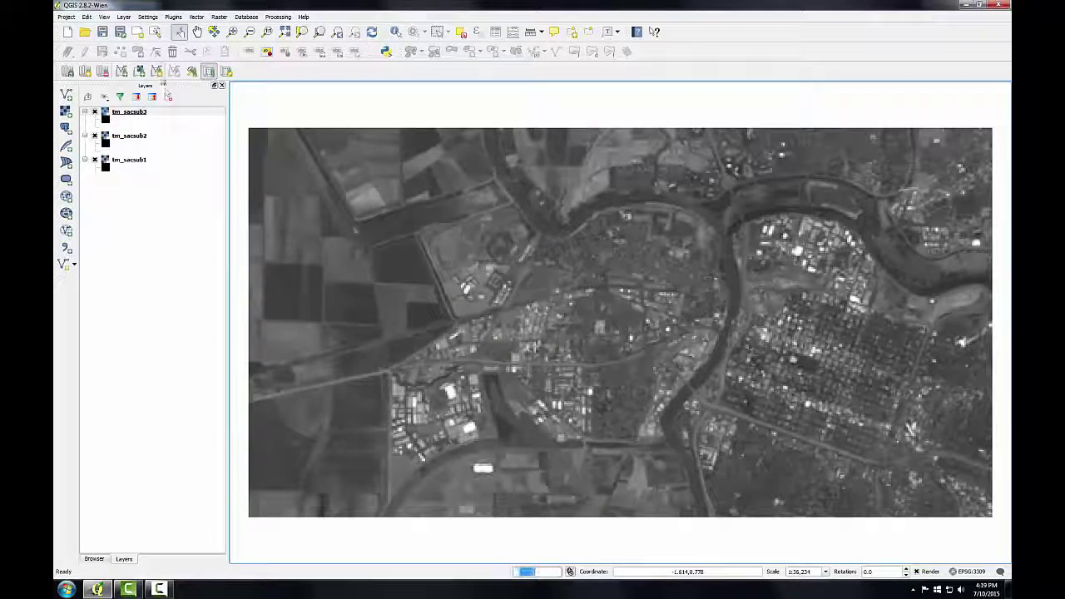
pyautogui.click(140, 72)
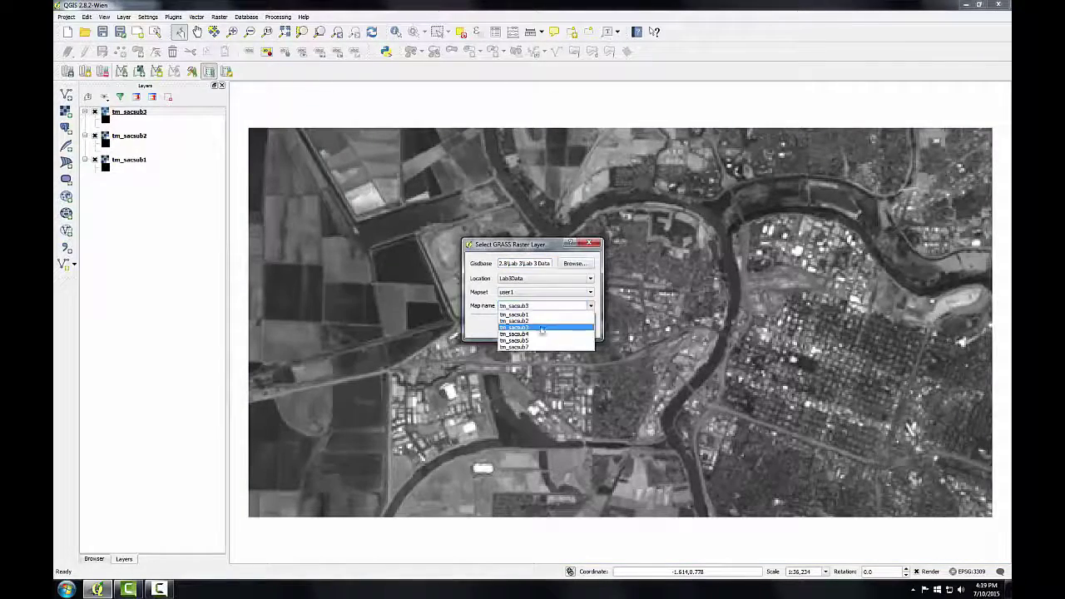
pyautogui.click(542, 334)
pyautogui.click(532, 327)
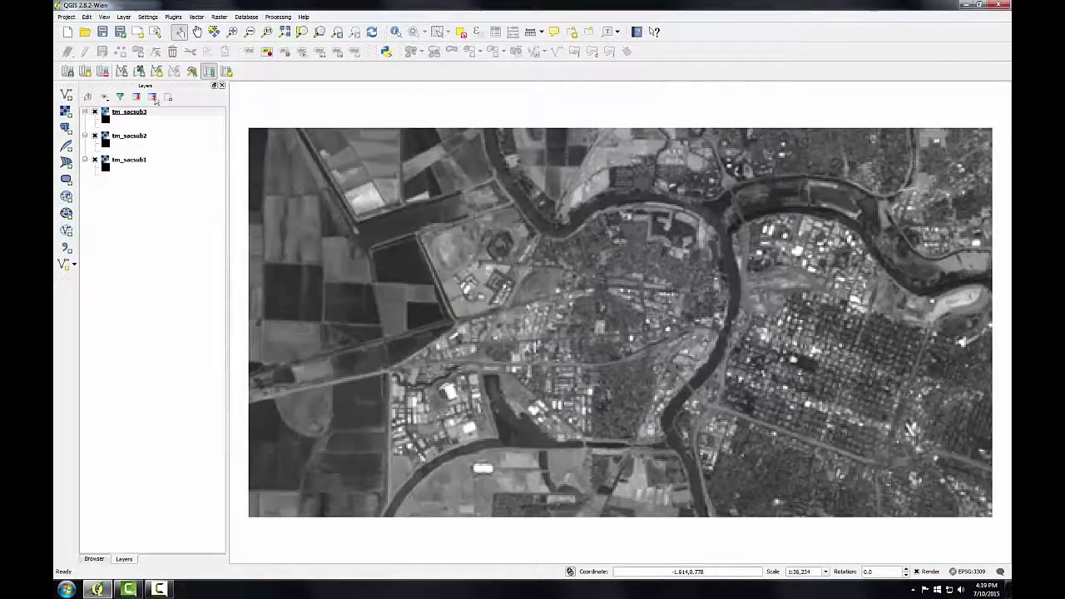
# Add the GRASS raster layers tm_sacsub5 and tm_sacsub7 from the user1 mapset to the map.
pyautogui.click(140, 72)
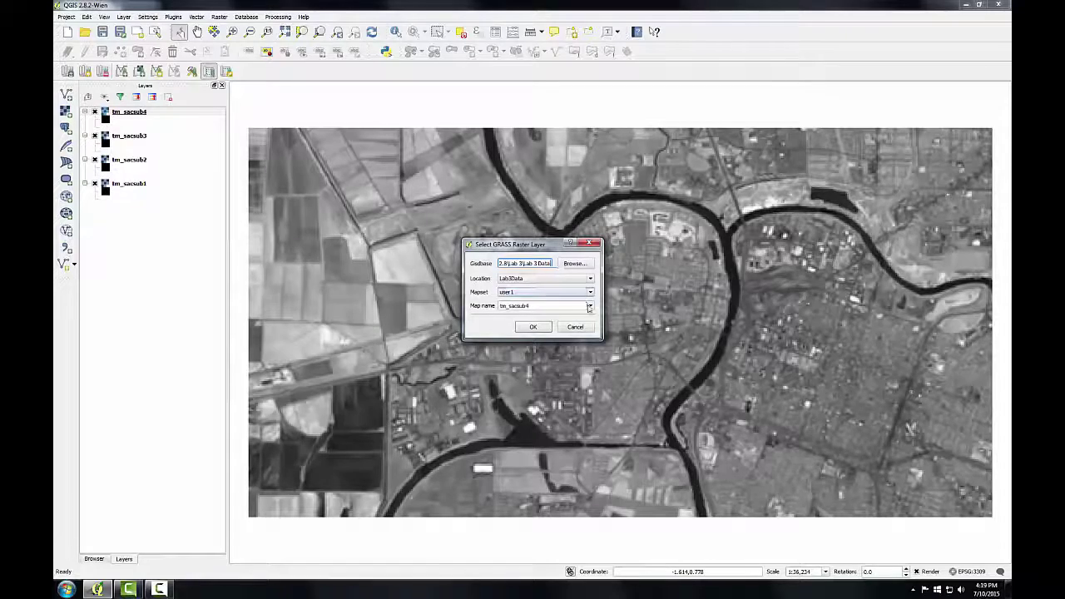
pyautogui.click(552, 341)
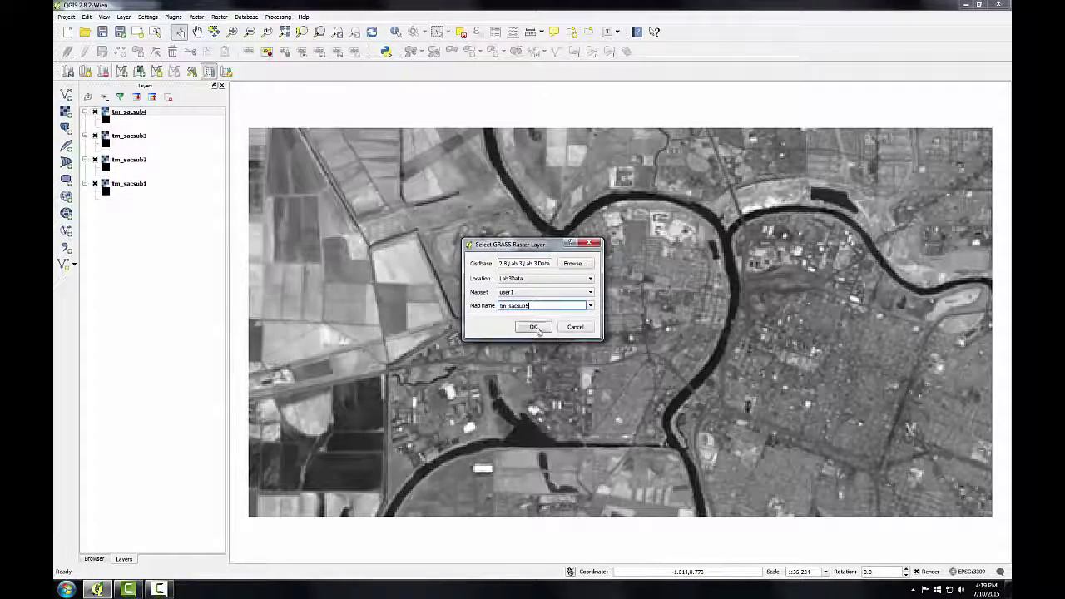
pyautogui.click(533, 327)
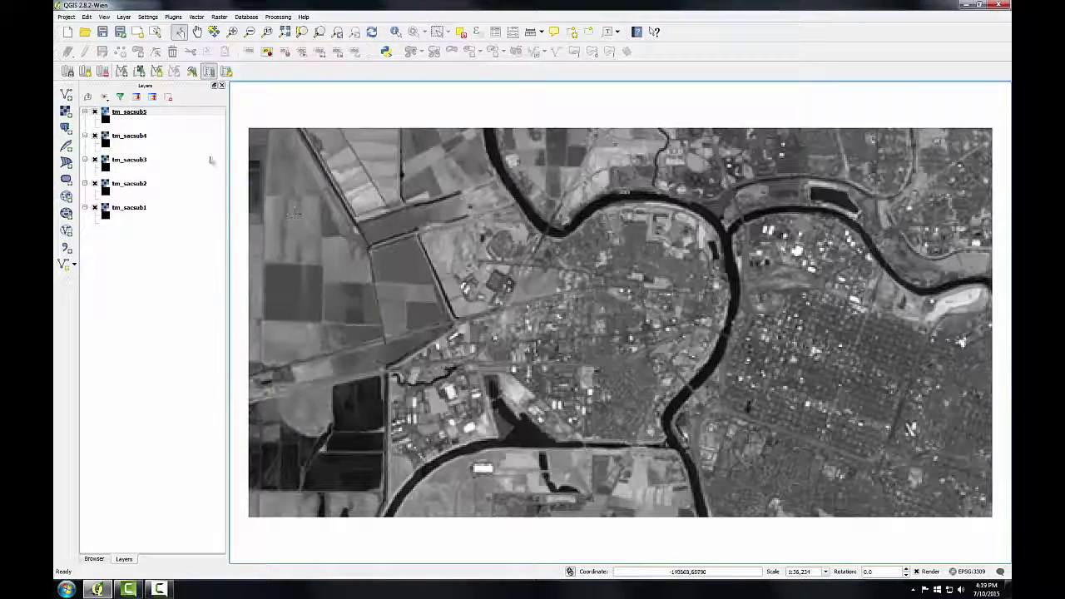
pyautogui.click(139, 71)
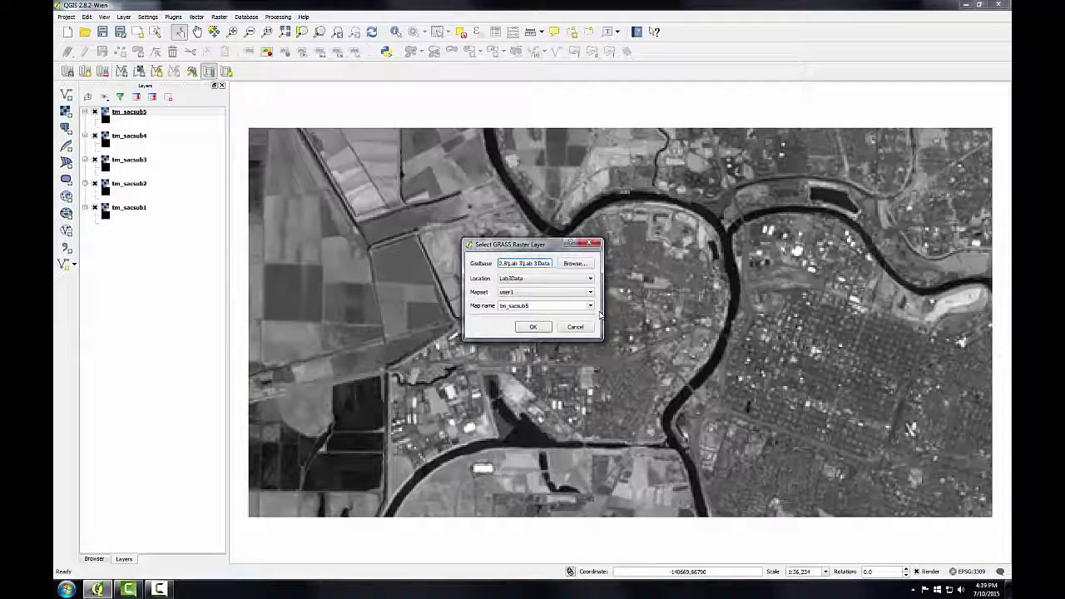
pyautogui.click(590, 305)
pyautogui.click(564, 347)
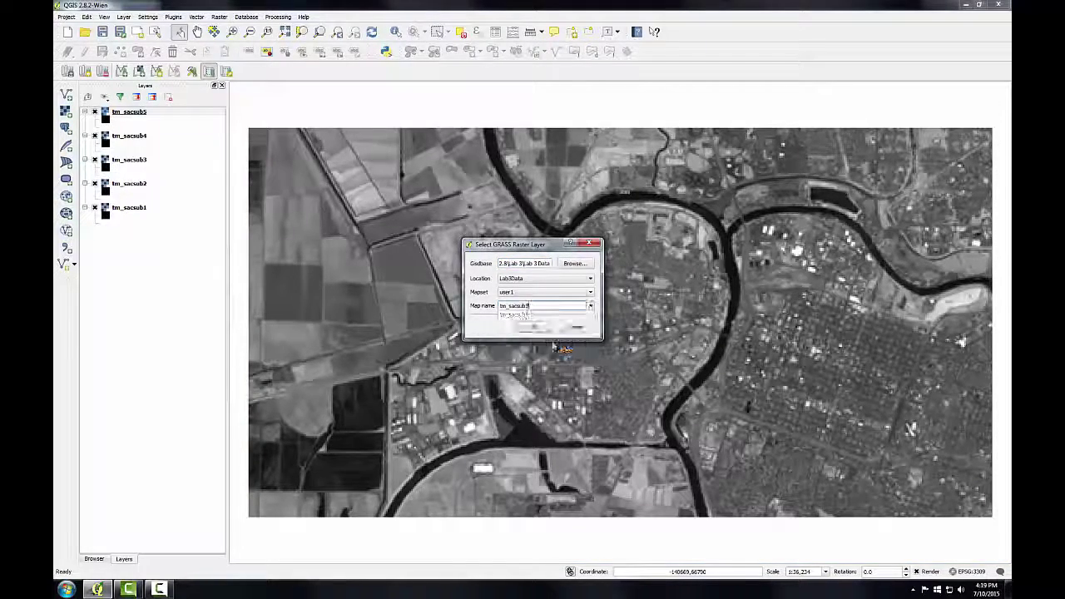
pyautogui.click(533, 327)
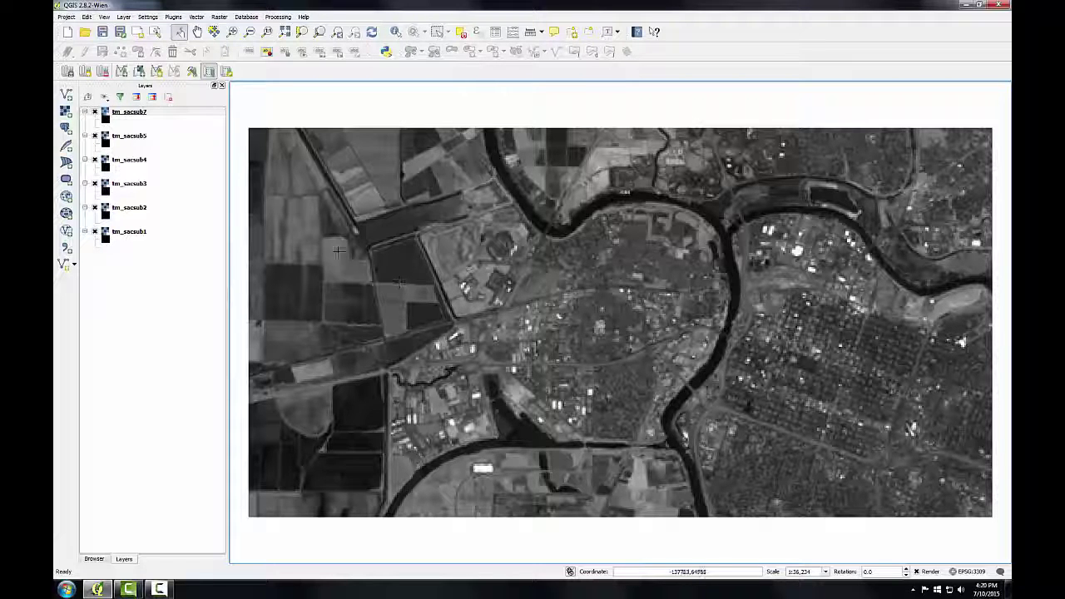
# Open the r.composite module among the GRASS raster color management tools and look over its output and manual pages.
pyautogui.click(192, 71)
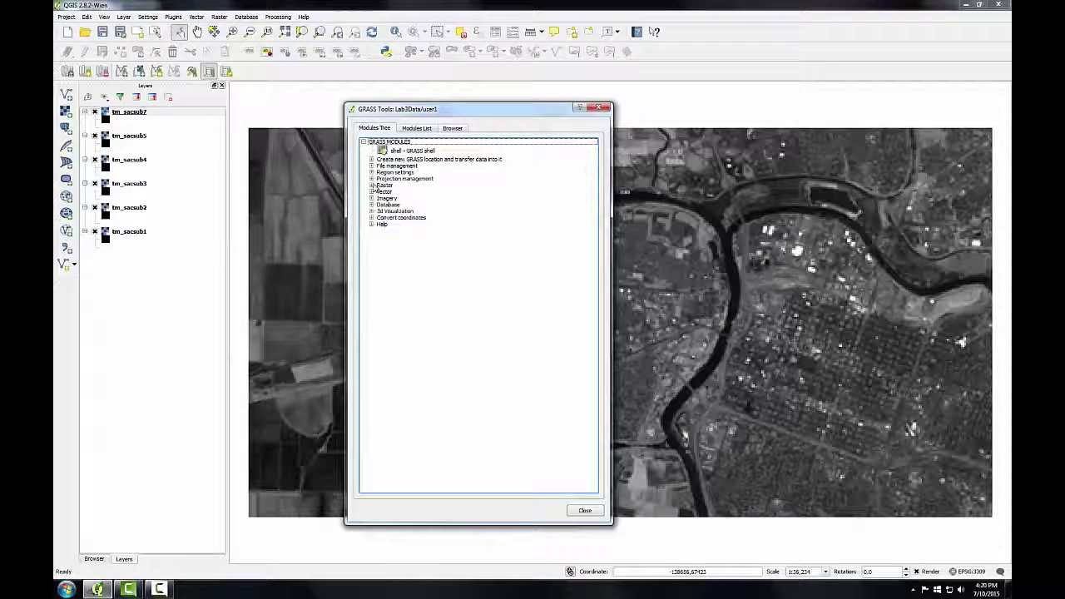
pyautogui.click(371, 185)
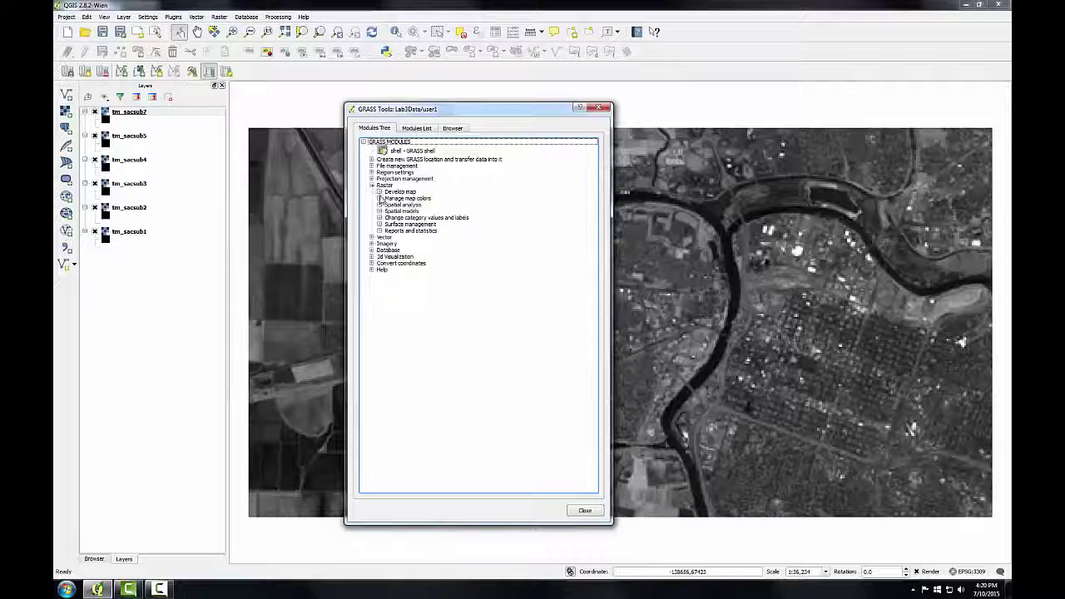
pyautogui.click(379, 198)
pyautogui.doubleClick(462, 257)
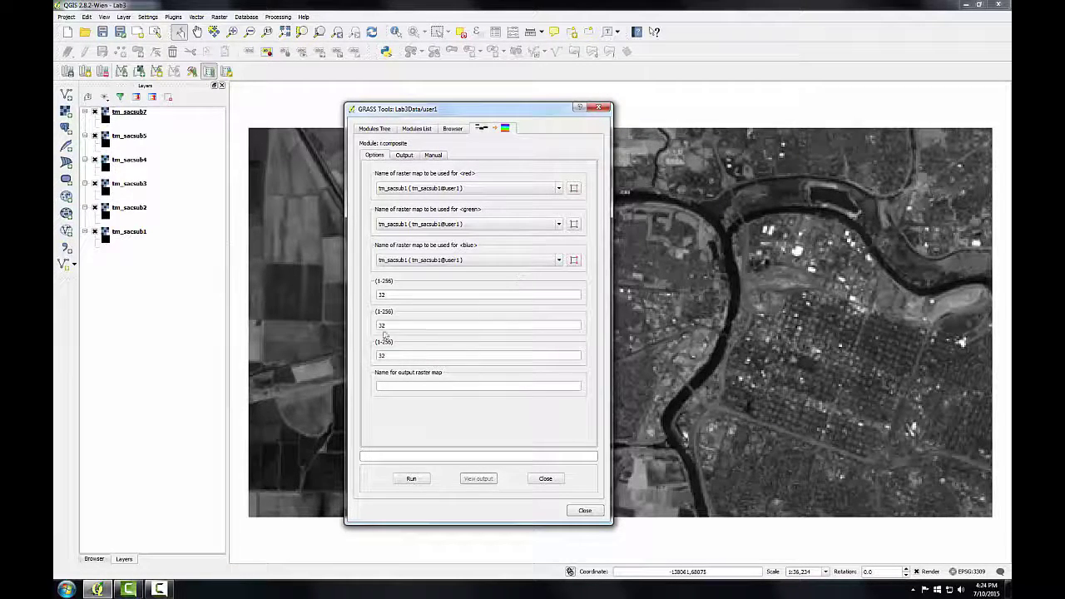
pyautogui.click(404, 158)
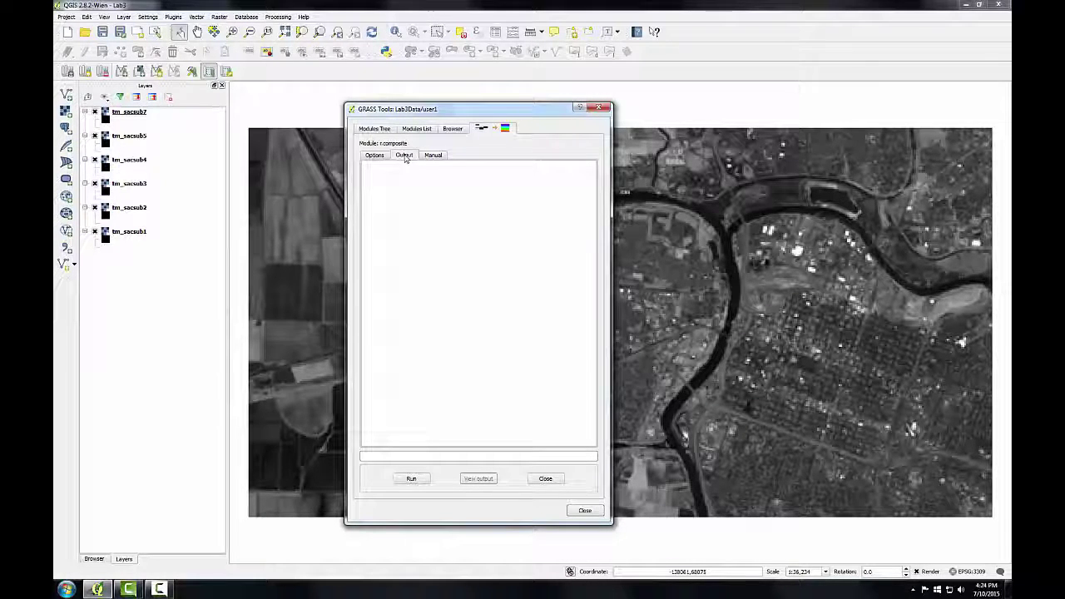
pyautogui.click(433, 157)
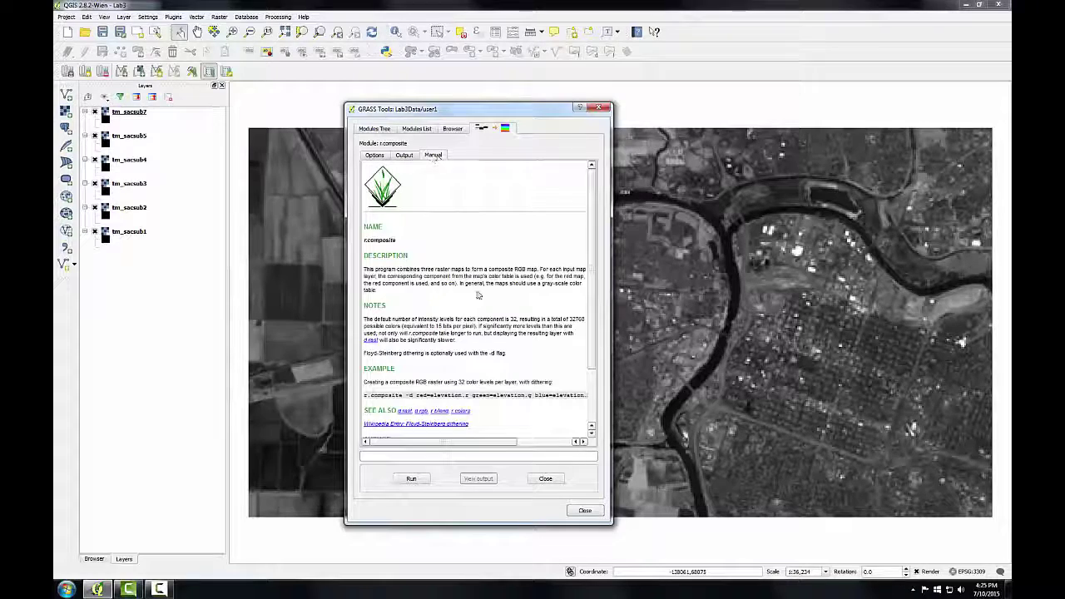
pyautogui.click(379, 155)
# Assign tm_sacsub3 to red, tm_sacsub2 to green and tm_sacsub1 to blue for the composite.
pyautogui.click(558, 189)
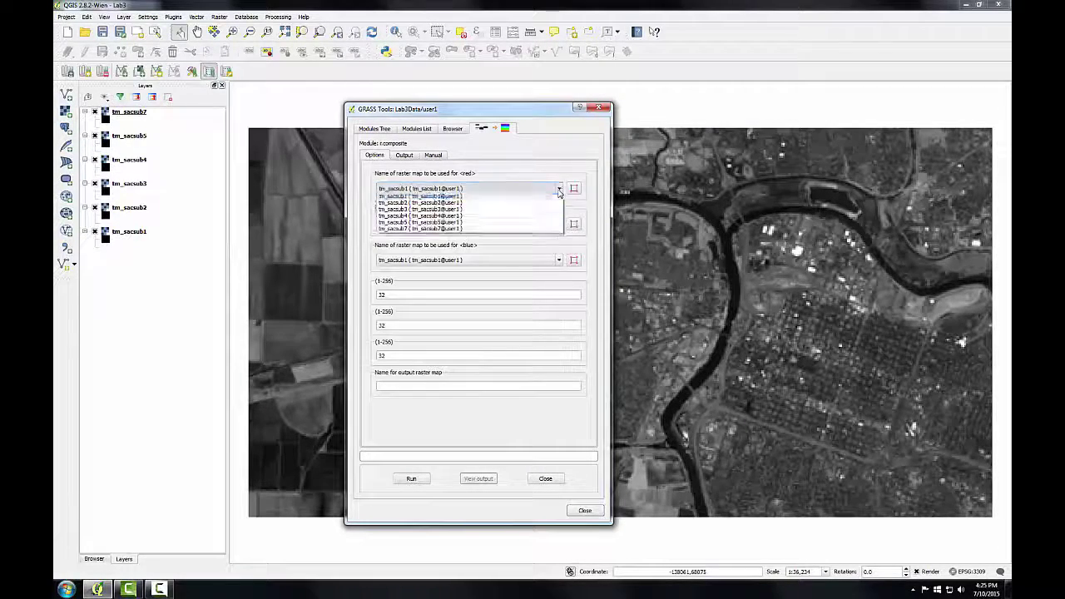
pyautogui.click(442, 209)
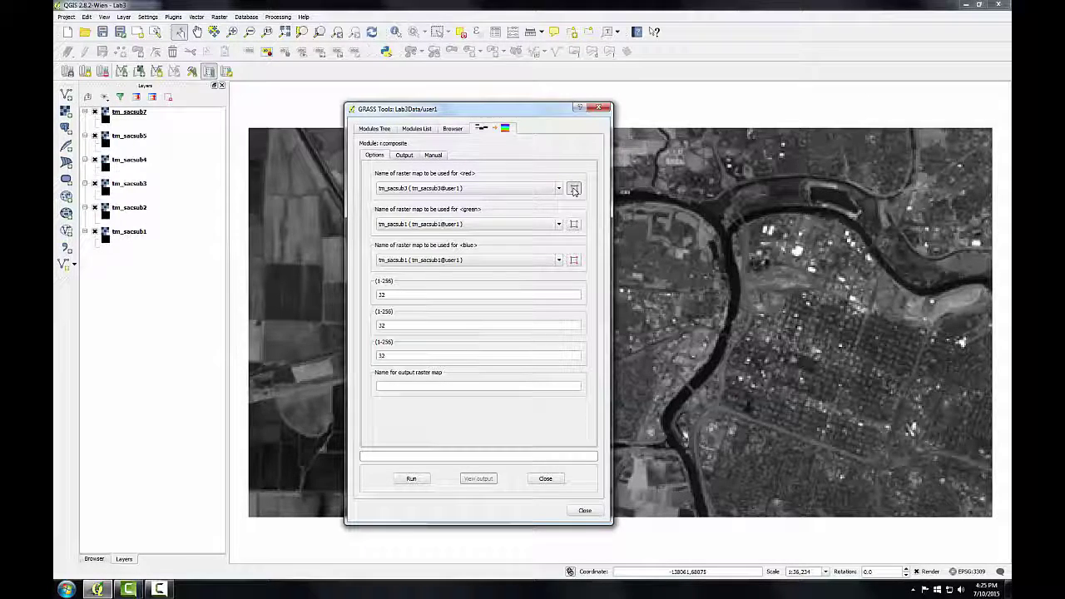
pyautogui.click(464, 224)
pyautogui.click(464, 242)
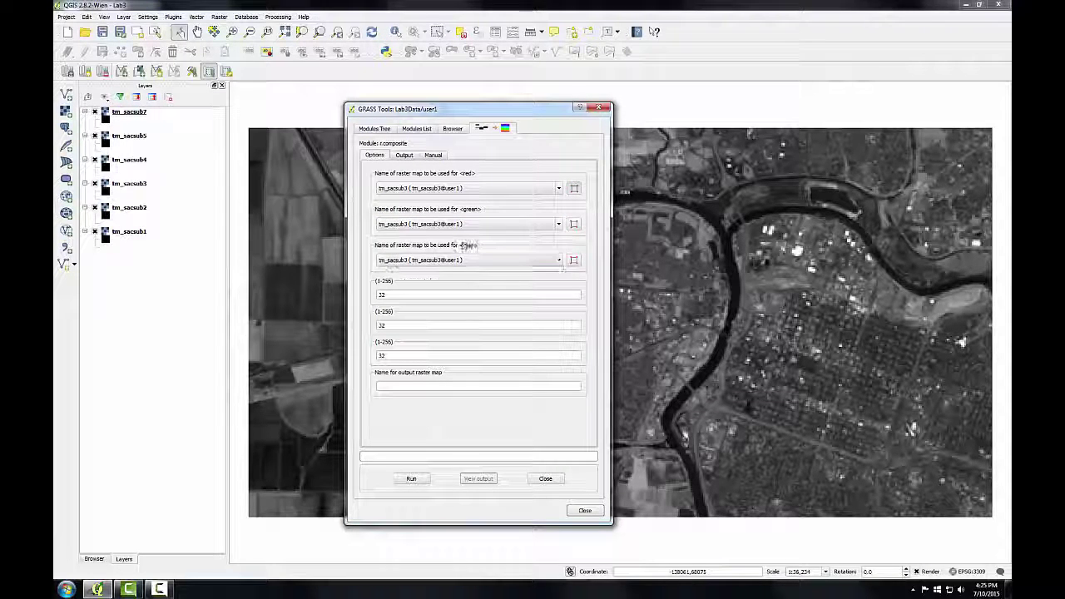
# Name the output raster map Comosite_32_TM_123 and run r.composite.
pyautogui.click(395, 384)
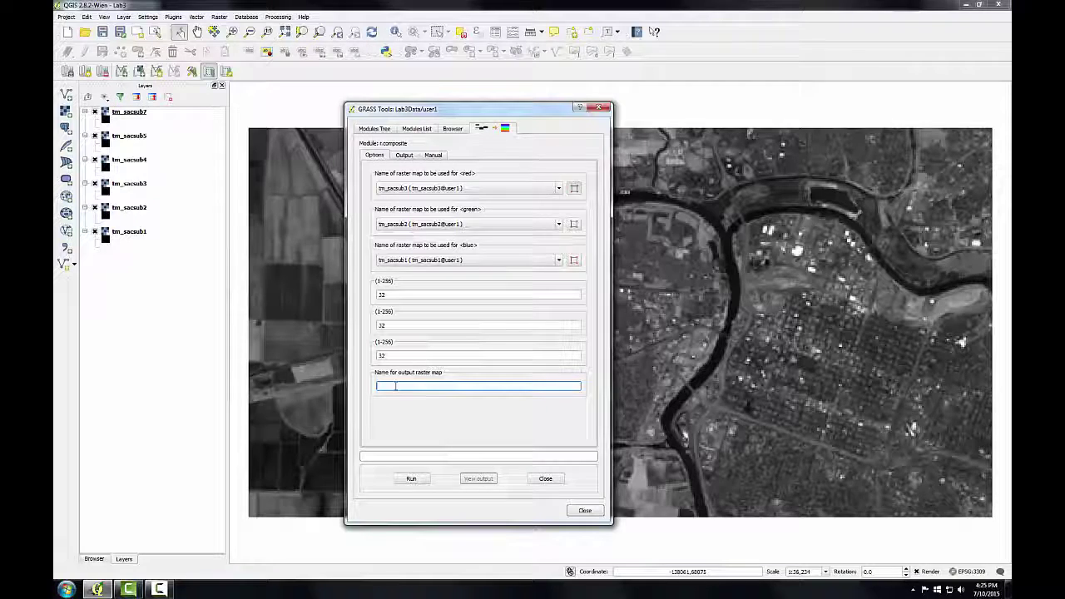
pyautogui.write('Composite')
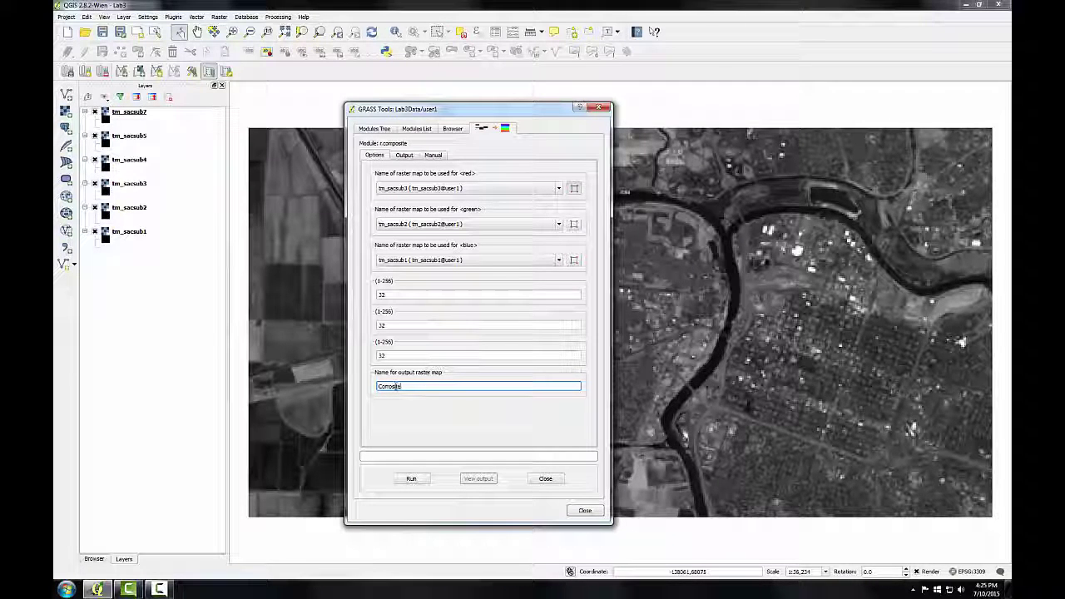
pyautogui.write('_32_TM_123')
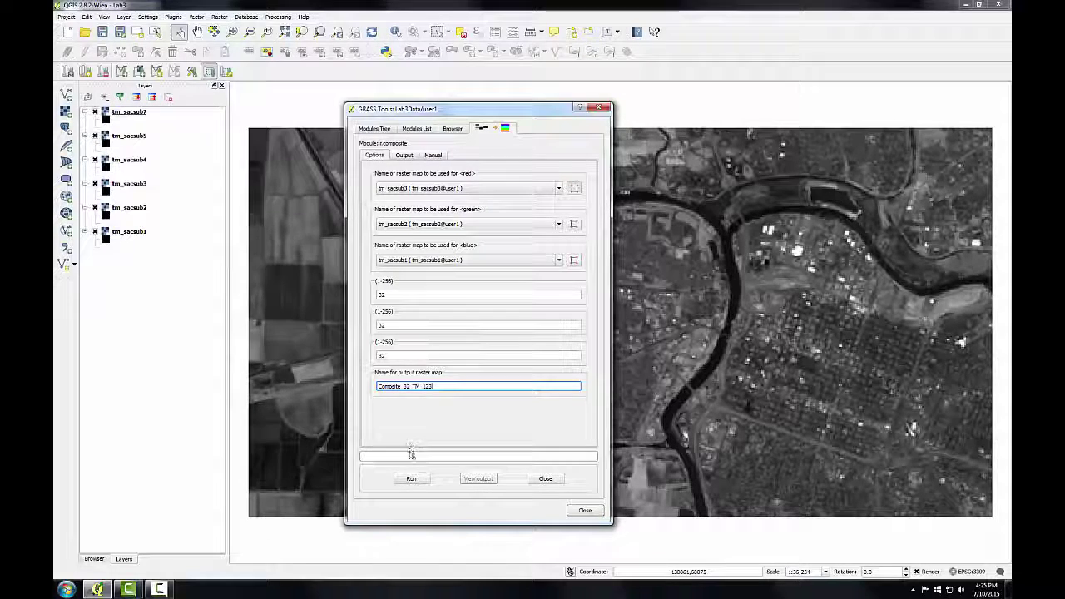
pyautogui.click(411, 479)
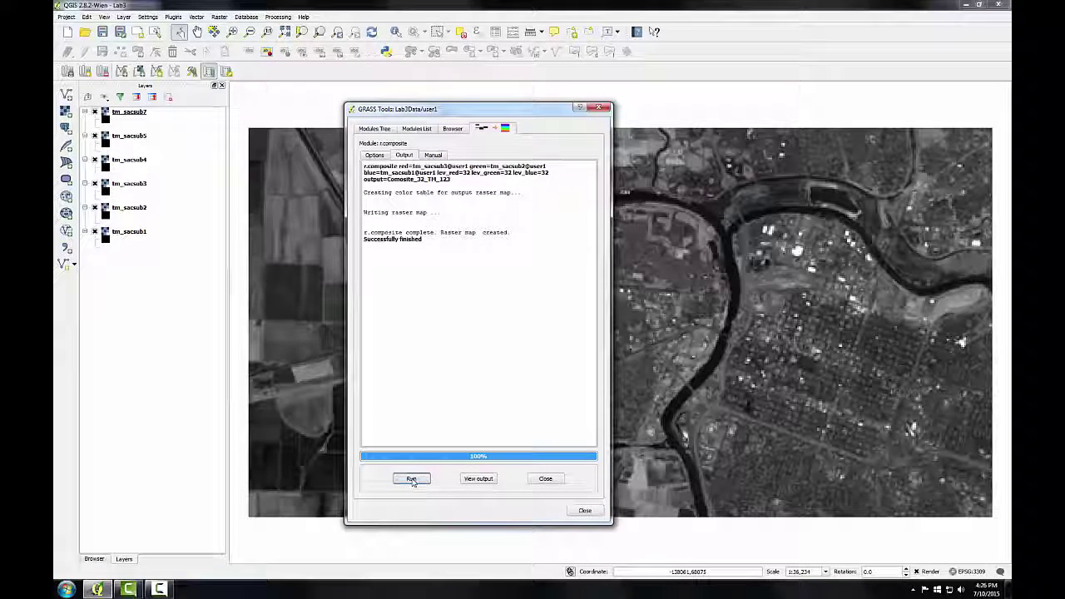
# Add the r.composite output raster to the map and move the GRASS Tools window aside to uncover the image.
pyautogui.click(478, 479)
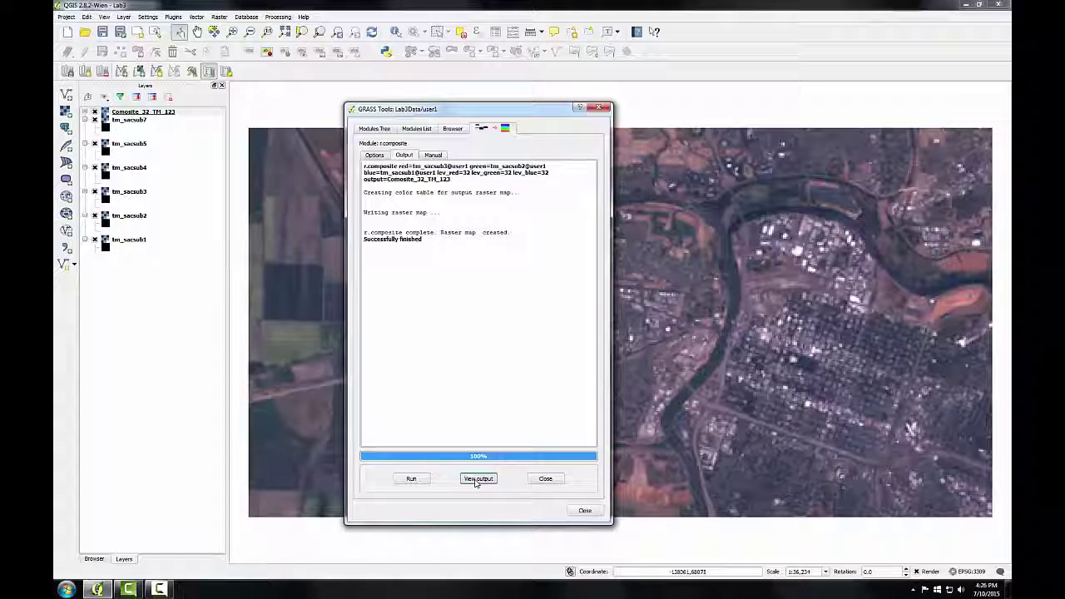
pyautogui.moveTo(508, 109); pyautogui.dragTo(890, 115)
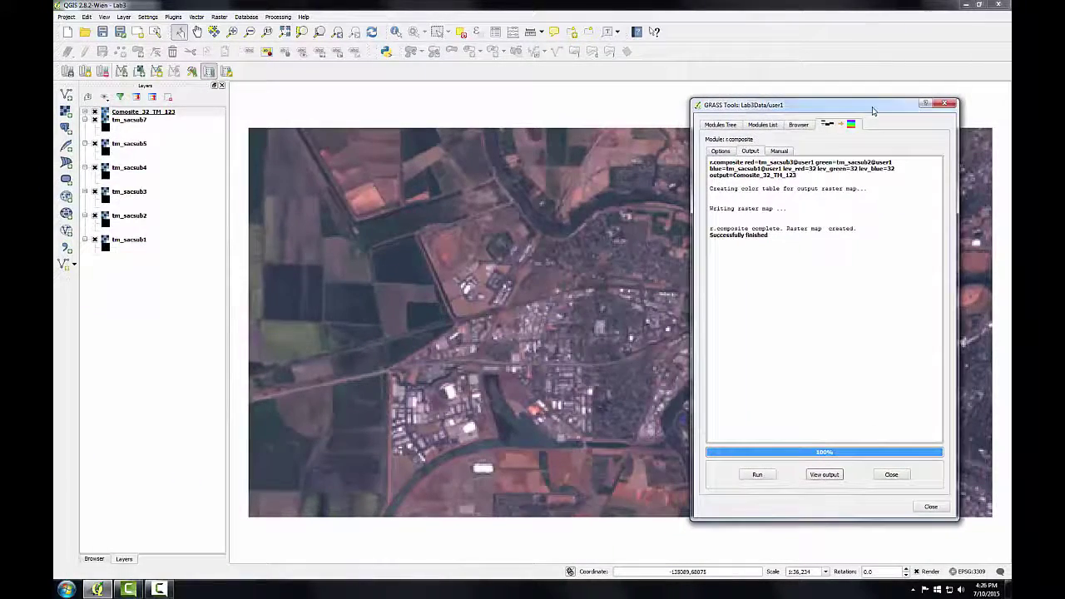
# Look up the Comosite_32_TM_123 raster in the user1 mapset with the GRASS browser and examine its metadata.
pyautogui.click(804, 125)
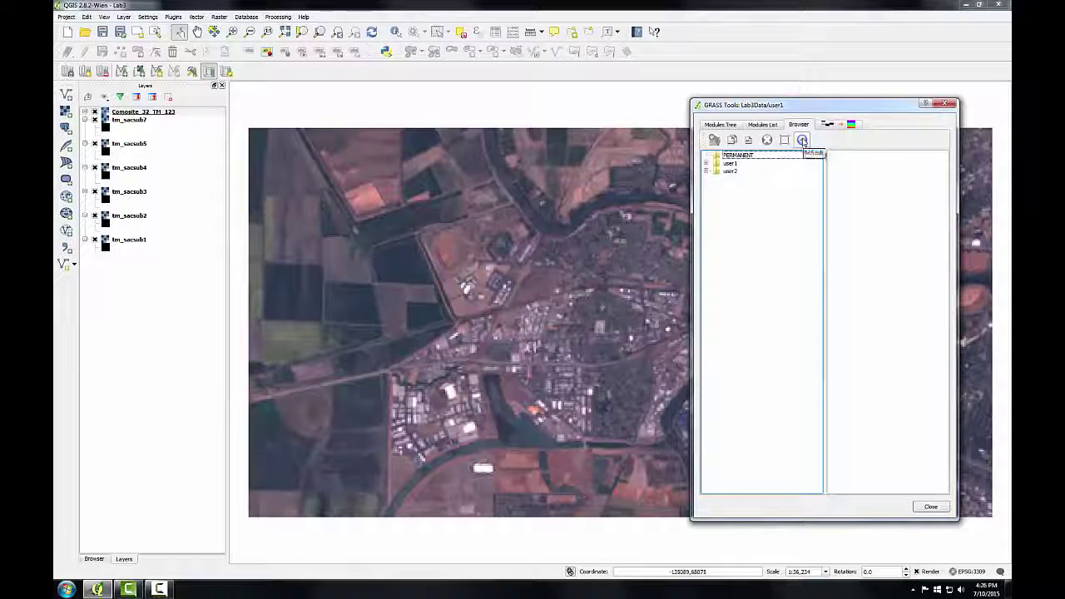
pyautogui.click(706, 163)
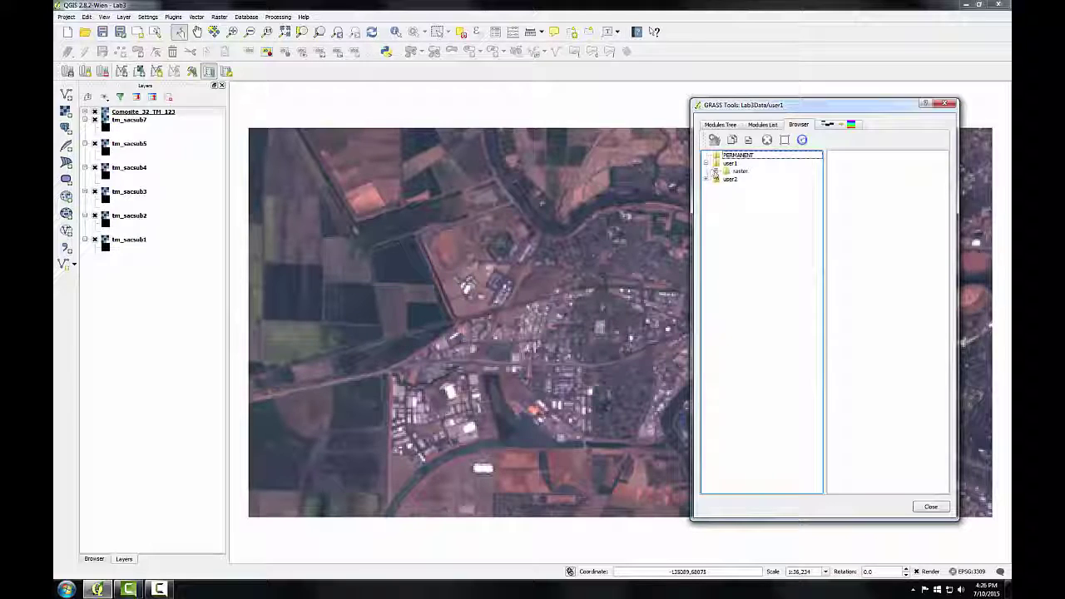
pyautogui.click(715, 170)
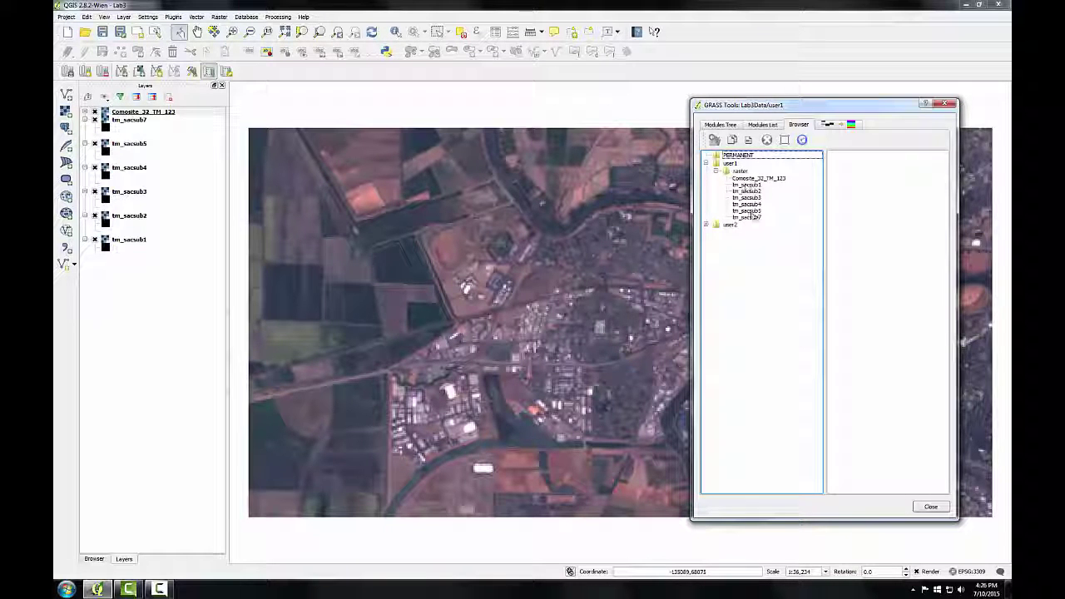
pyautogui.click(740, 179)
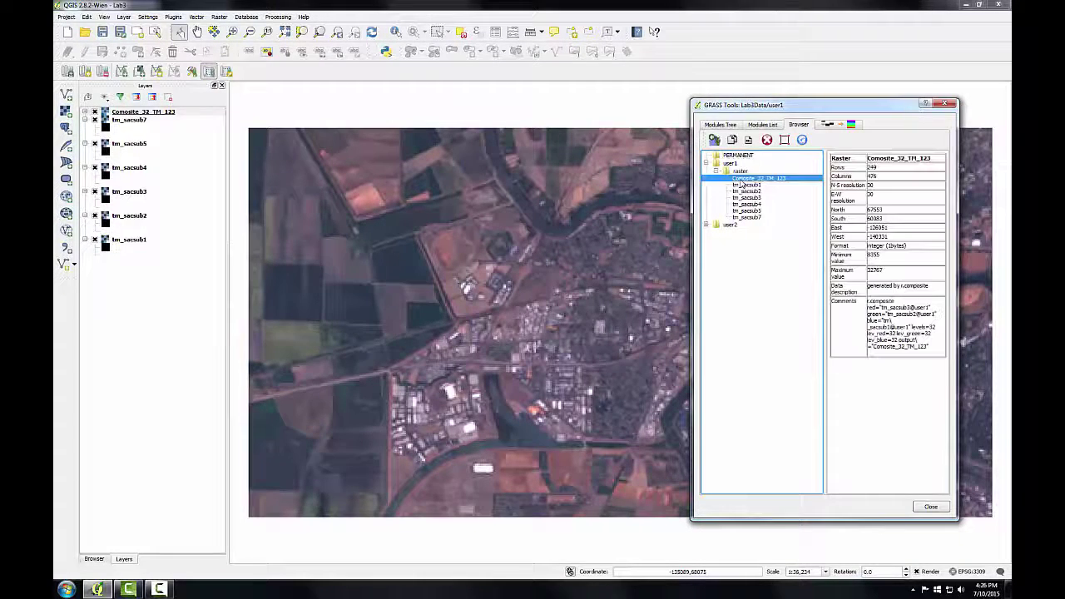